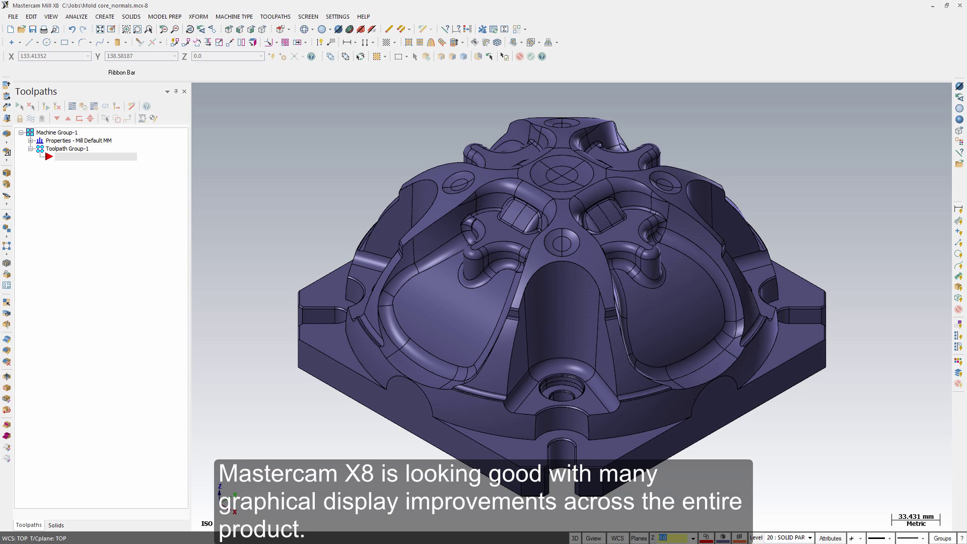
Select the boss side face, cylindrical face and hole fillets, then orbit to another side.
click(515, 352)
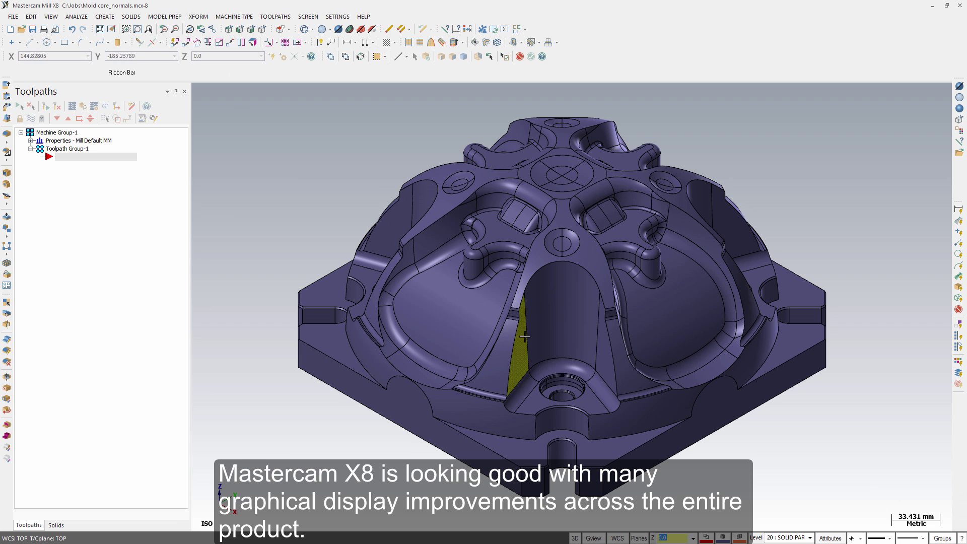
click(565, 261)
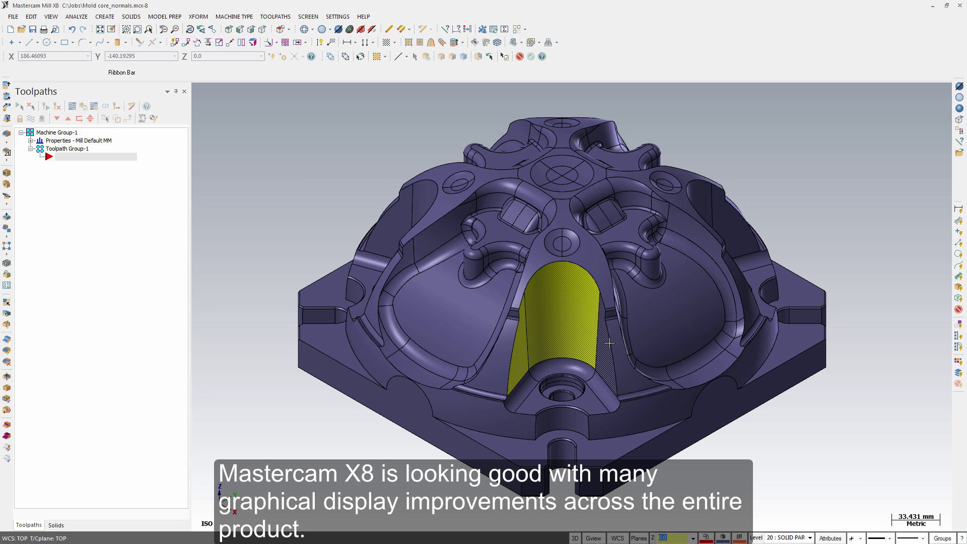
click(580, 376)
click(524, 390)
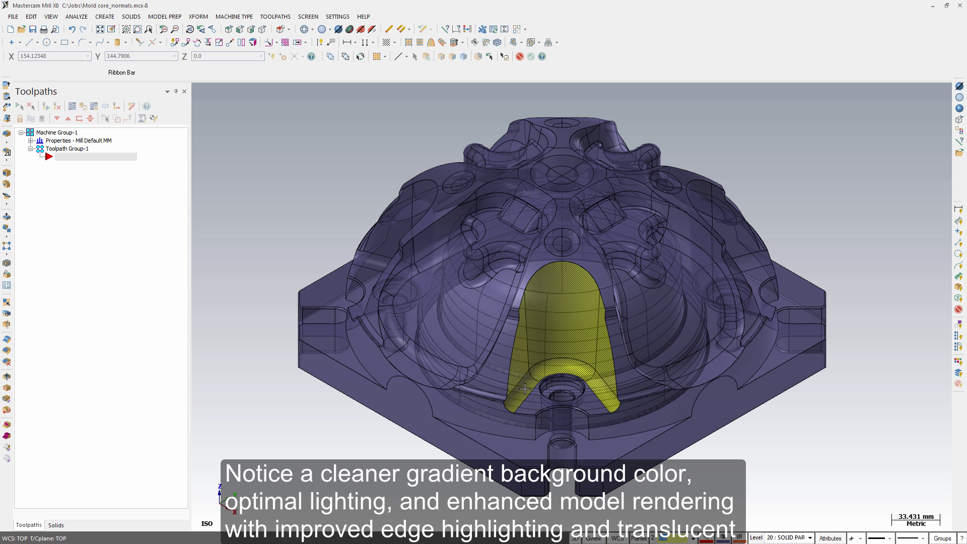
mouse_move(524, 390)
middle_down()
mouse_move(582, 391)
mouse_move(352, 357)
mouse_move(233, 391)
mouse_move(430, 211)
mouse_move(558, 393)
mouse_move(253, 136)
middle_up()
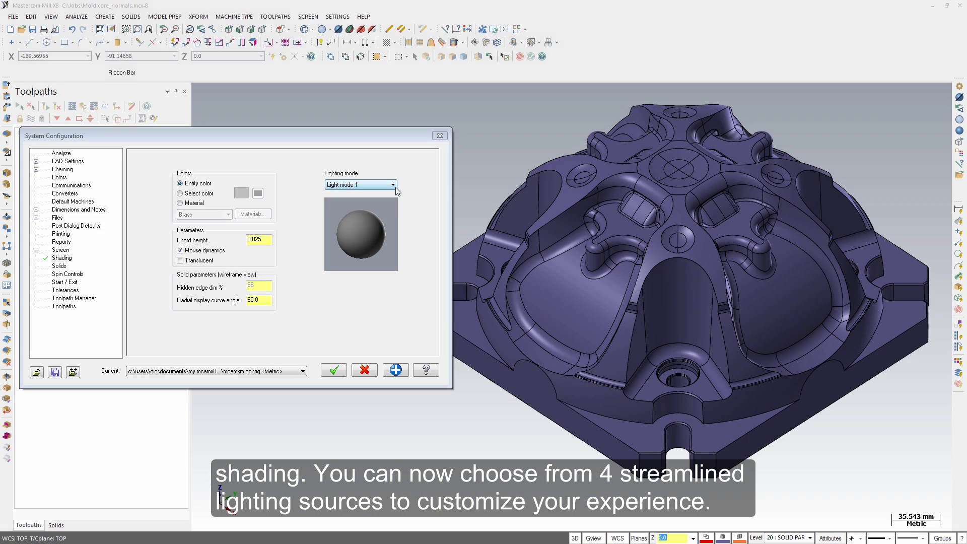
Cycle the shading lighting mode through 2 and 3, finishing on Light mode 4.
click(393, 184)
click(382, 200)
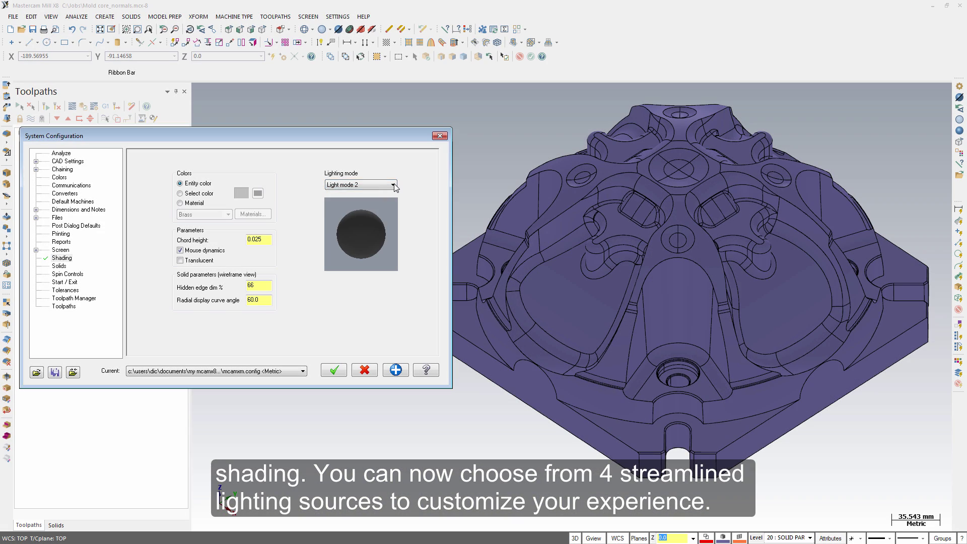
click(394, 185)
click(376, 203)
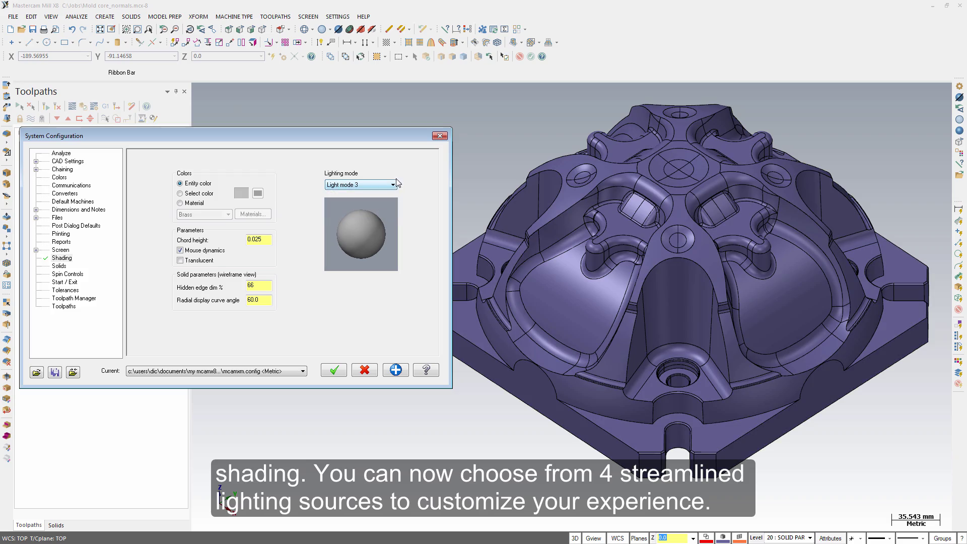
click(393, 184)
click(380, 213)
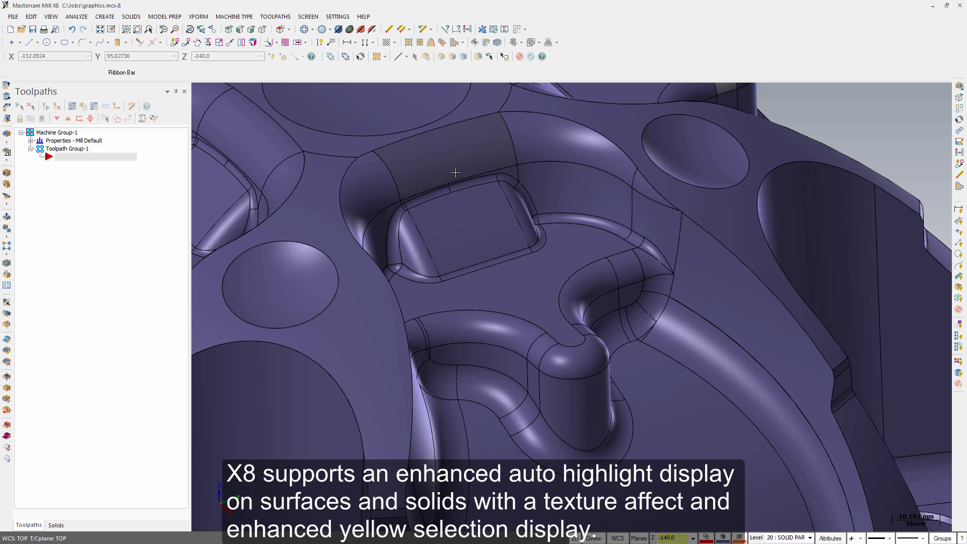
Select the mold core solid and a wireframe chain, then orbit to a low side view.
click(514, 168)
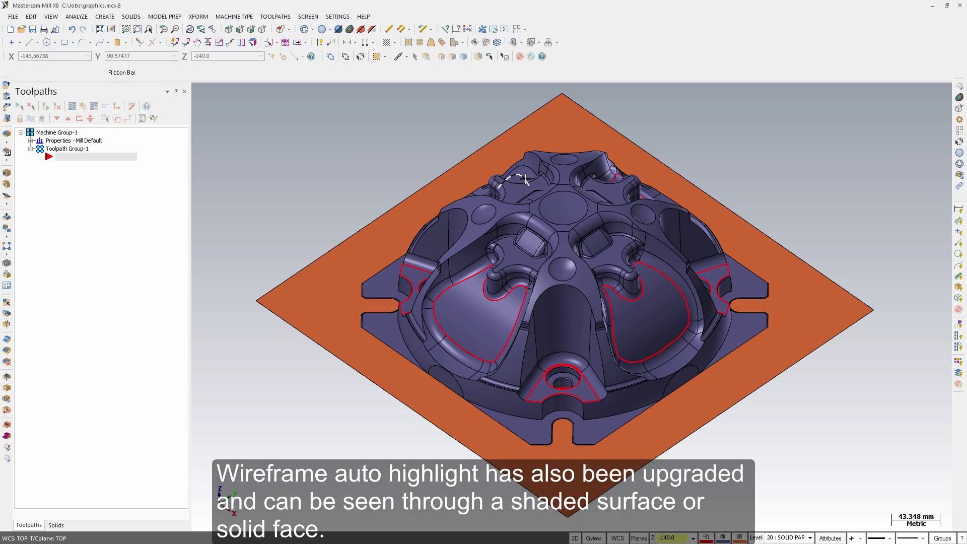
click(526, 180)
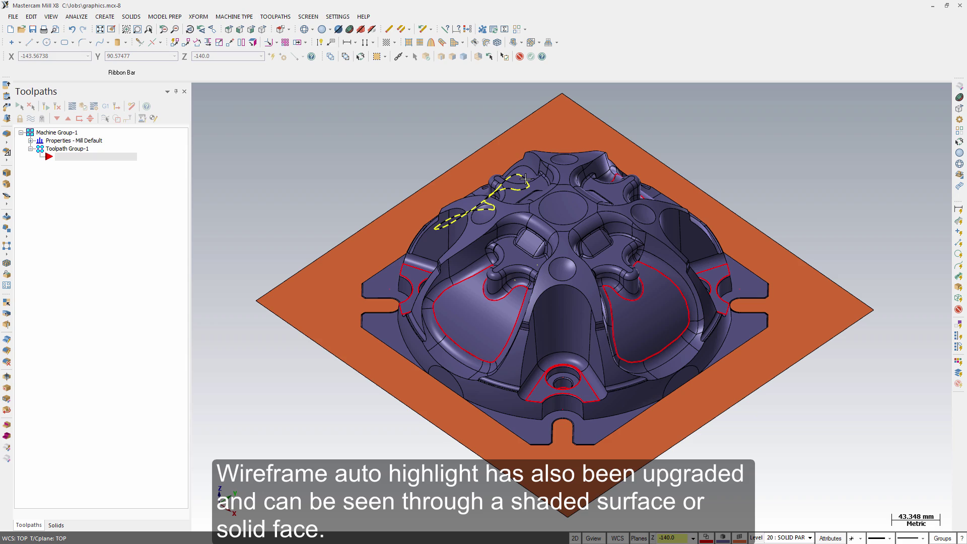
mouse_move(586, 282)
middle_down()
mouse_move(424, 191)
mouse_move(380, 195)
middle_up()
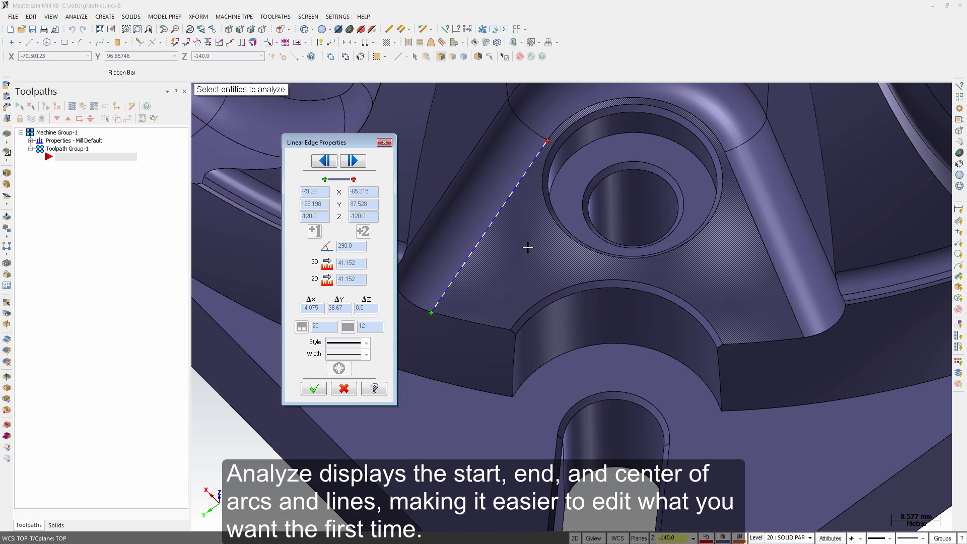
Analyze the hole's circular edge, then the lower arc edge with its 21.0 radius.
click(572, 241)
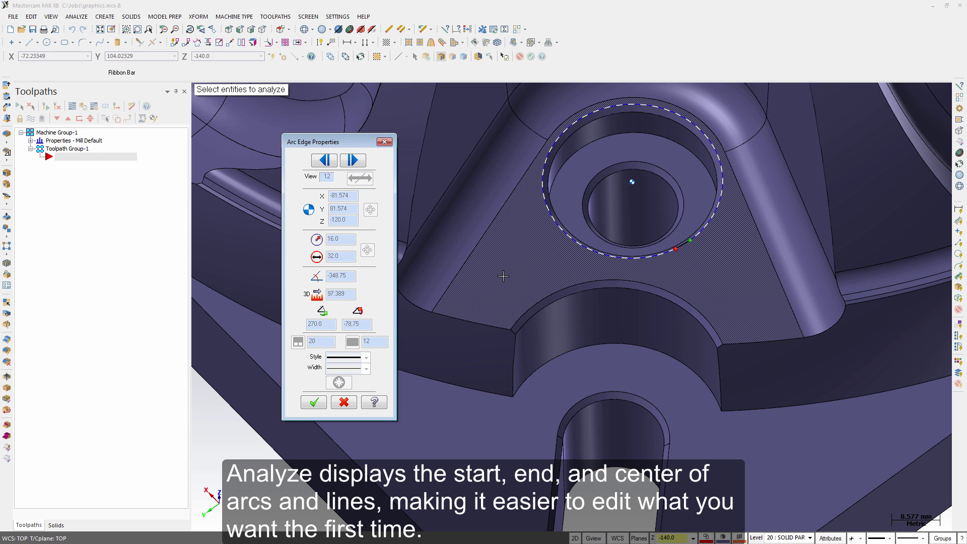
click(580, 289)
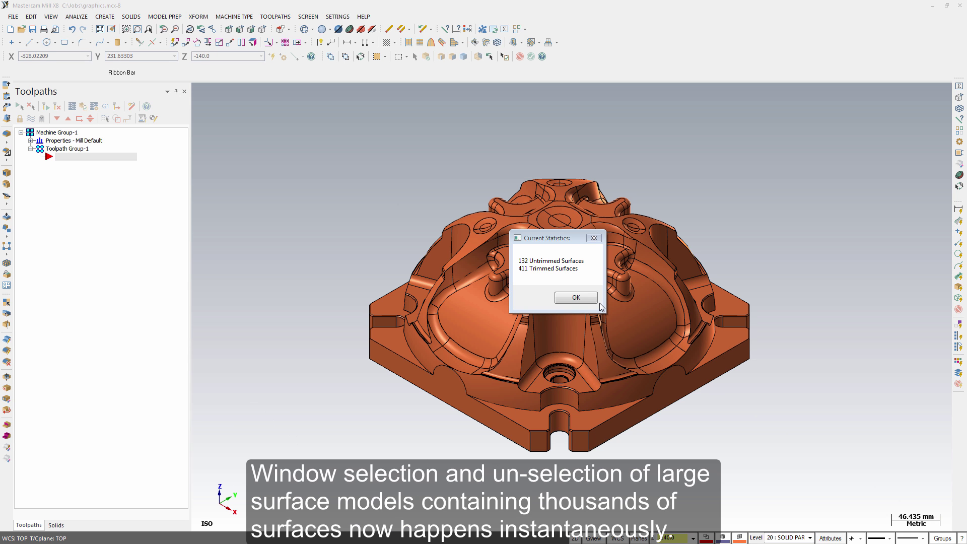
Dismiss the surface statistics, window-select the whole surface model, then clear the selection.
click(576, 298)
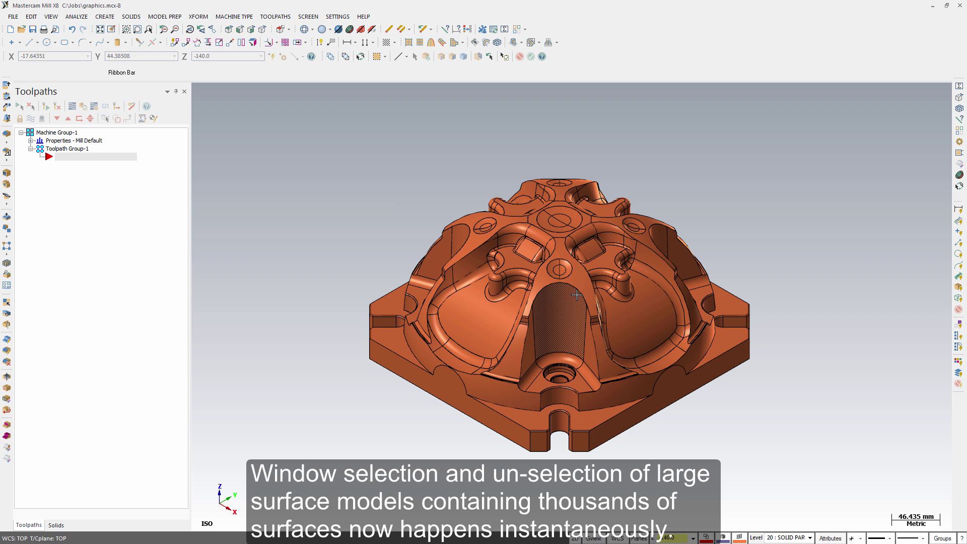
drag(479, 293, 814, 497)
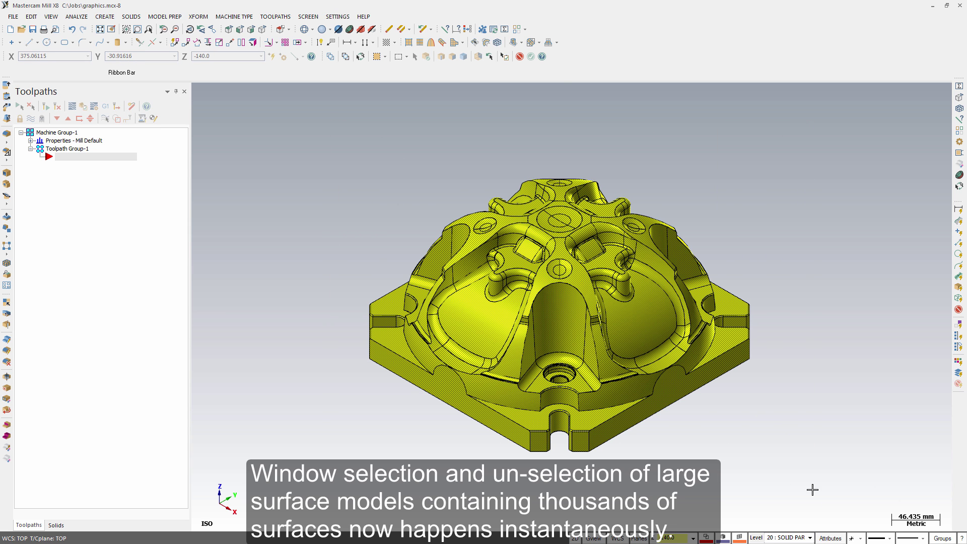
click(521, 57)
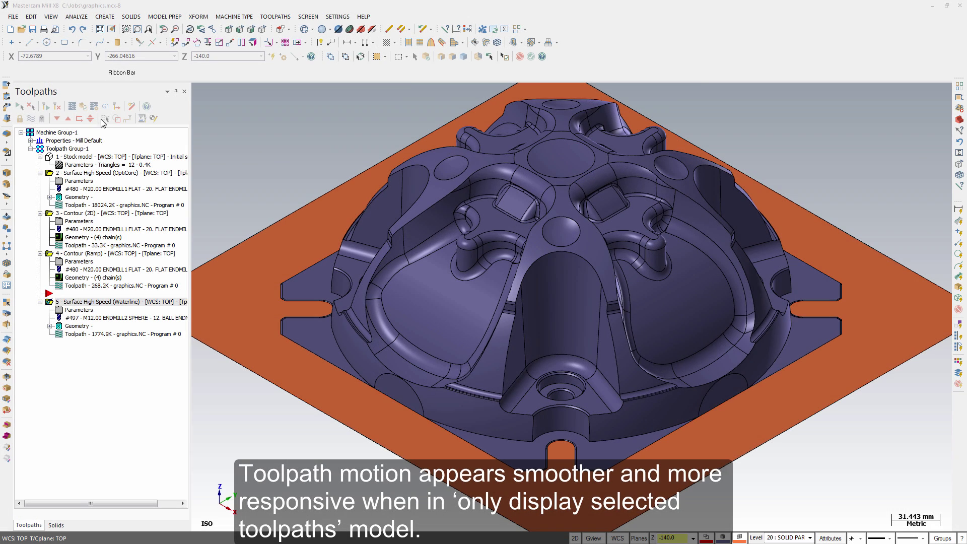
Display the stock model, OptiCore, Contour (2D), Contour (Ramp) and Waterline toolpaths in turn.
click(79, 159)
click(71, 174)
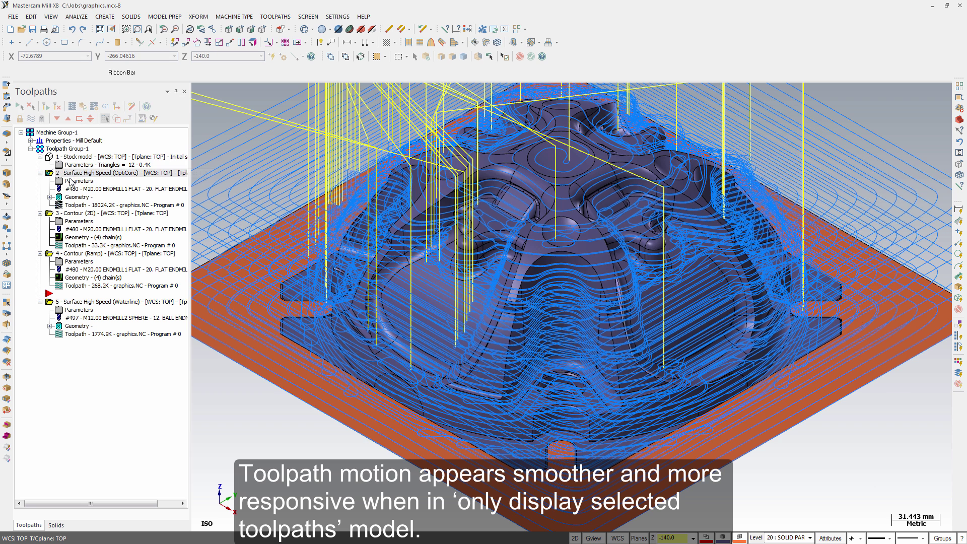
click(75, 213)
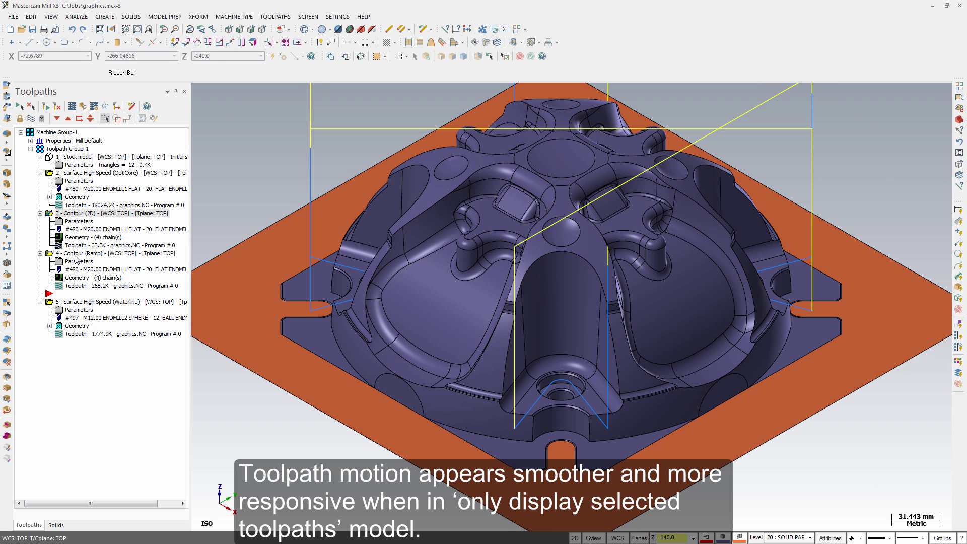
click(76, 256)
click(71, 302)
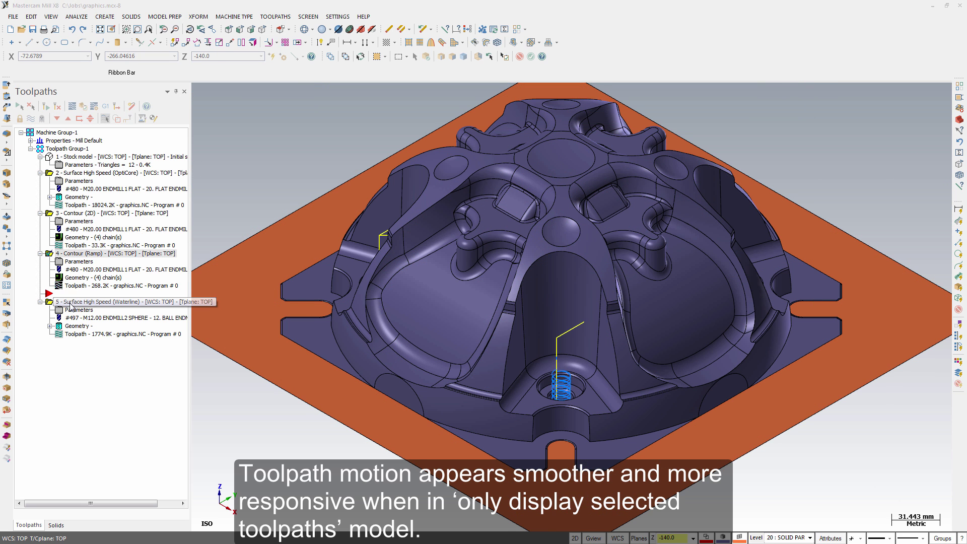
Hide and restore the Waterline toolpath's retract lines twice.
click(130, 119)
click(130, 119)
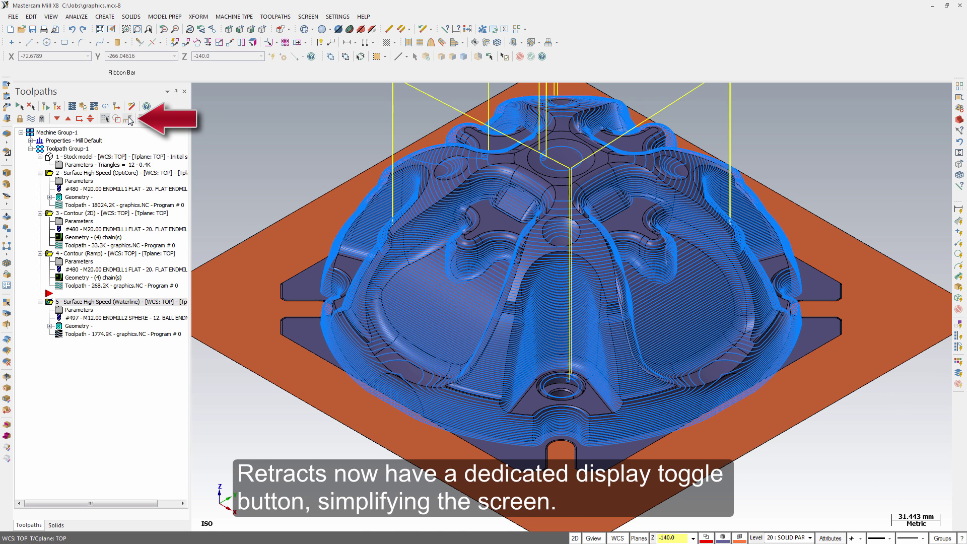
click(129, 119)
click(130, 119)
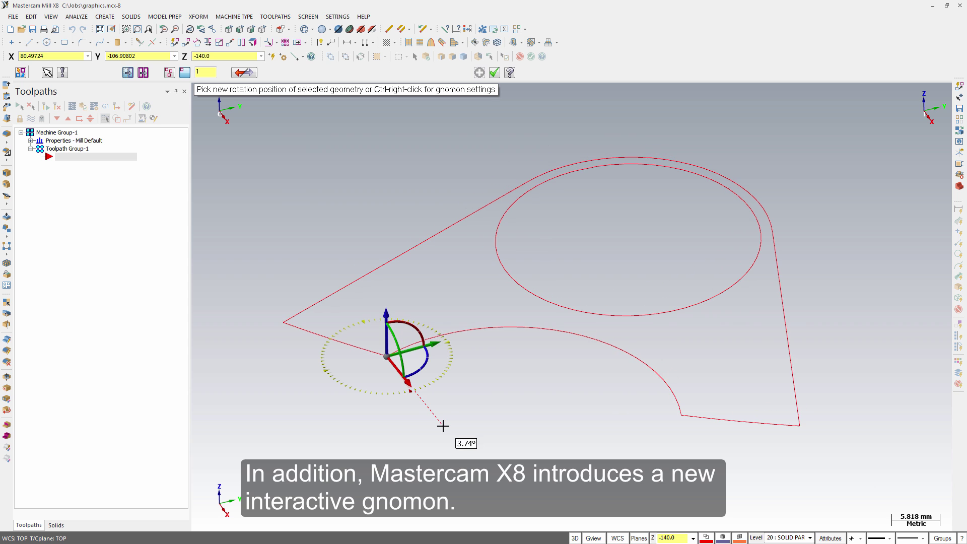
Commit the slight contour rotation and aim the gnomon's X axis at the contour corner.
click(442, 428)
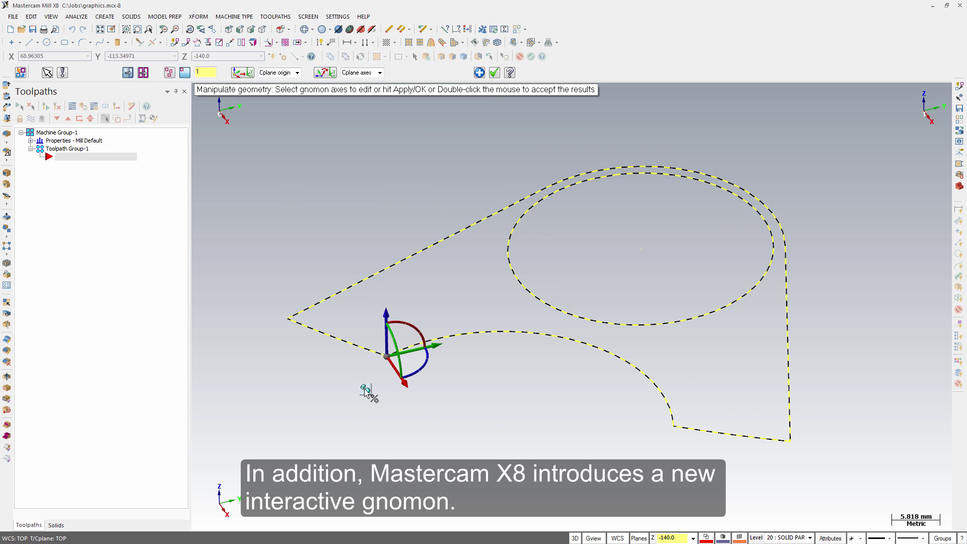
key(shift)
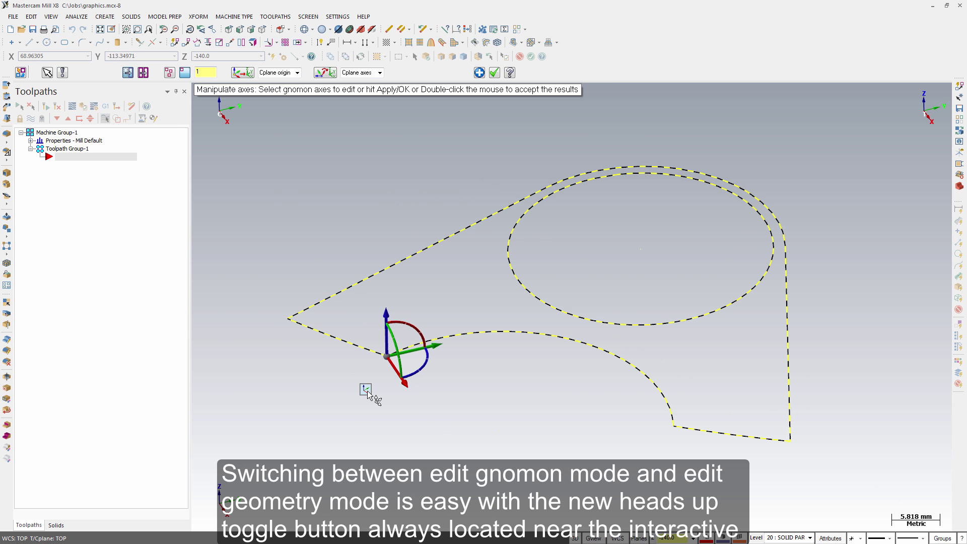
click(366, 391)
click(366, 392)
click(456, 409)
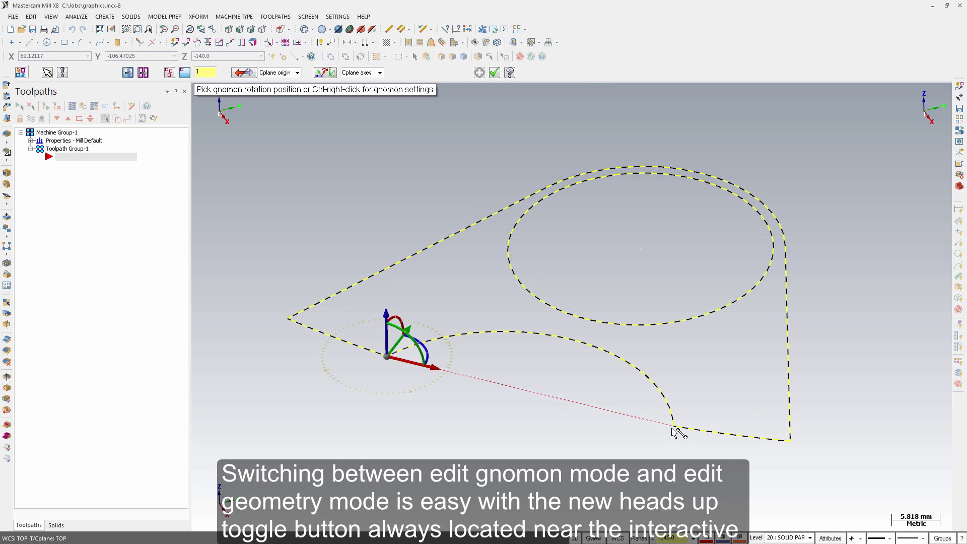
click(673, 426)
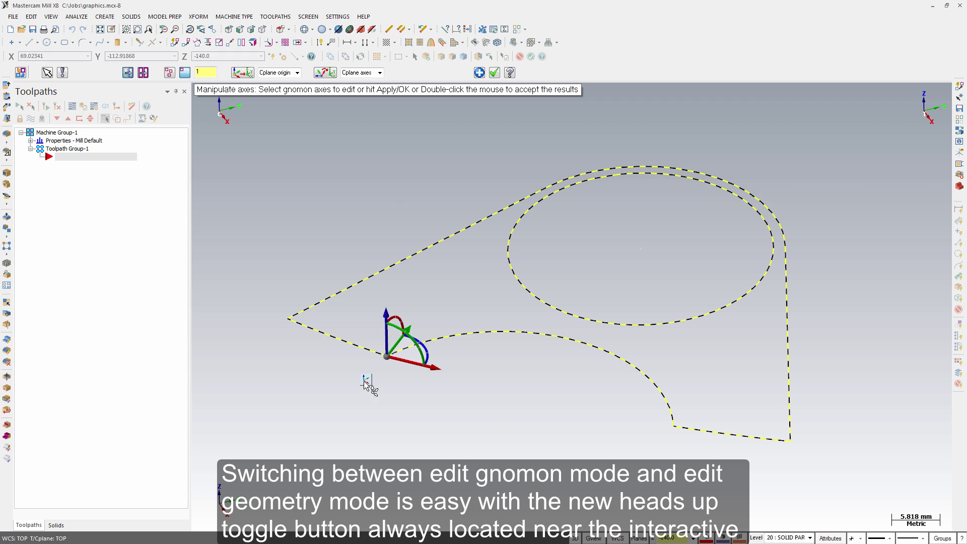
Anchor the gnomon origin on the curve near the circle and slide the contour along an axis.
click(387, 357)
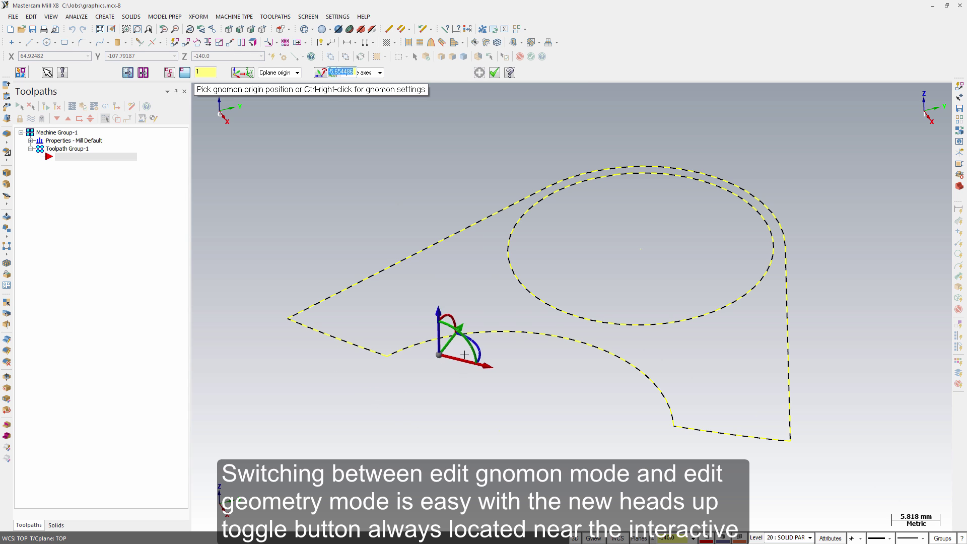
click(570, 339)
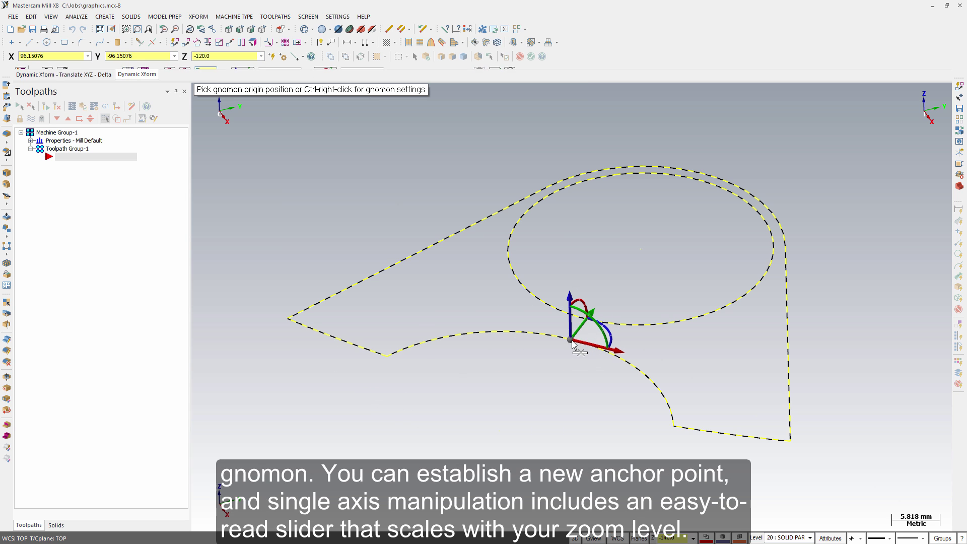
click(576, 334)
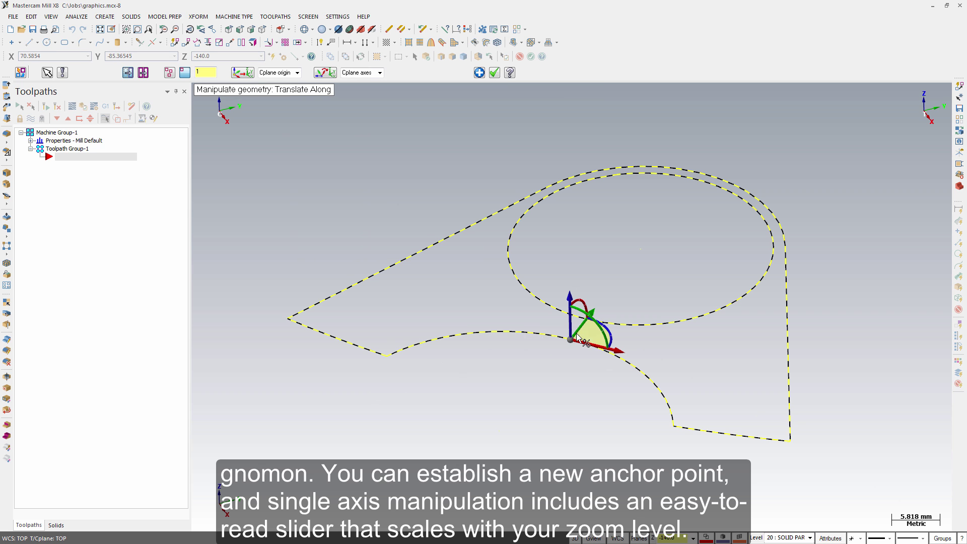
click(576, 334)
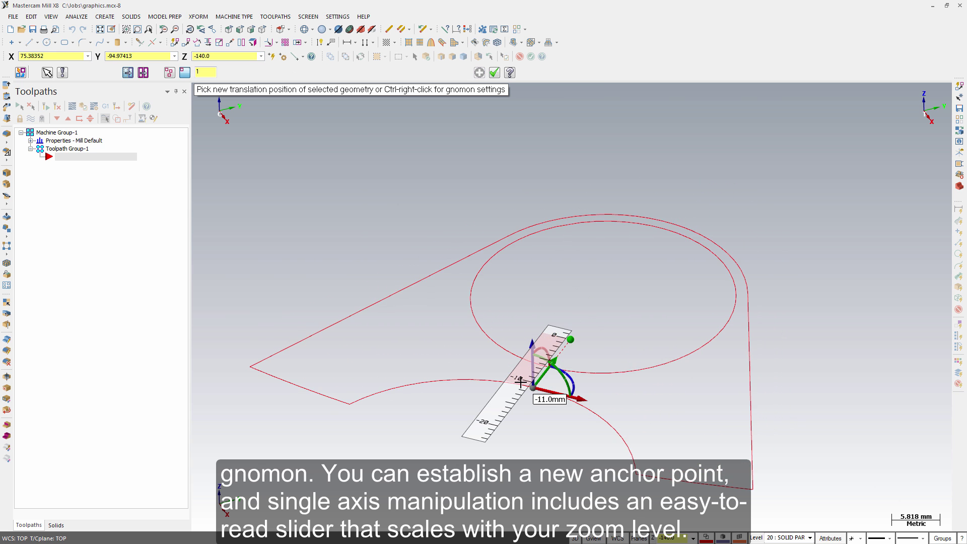
scroll(526, 380, up, 1)
scroll(539, 372, up, 1)
scroll(554, 362, up, 1)
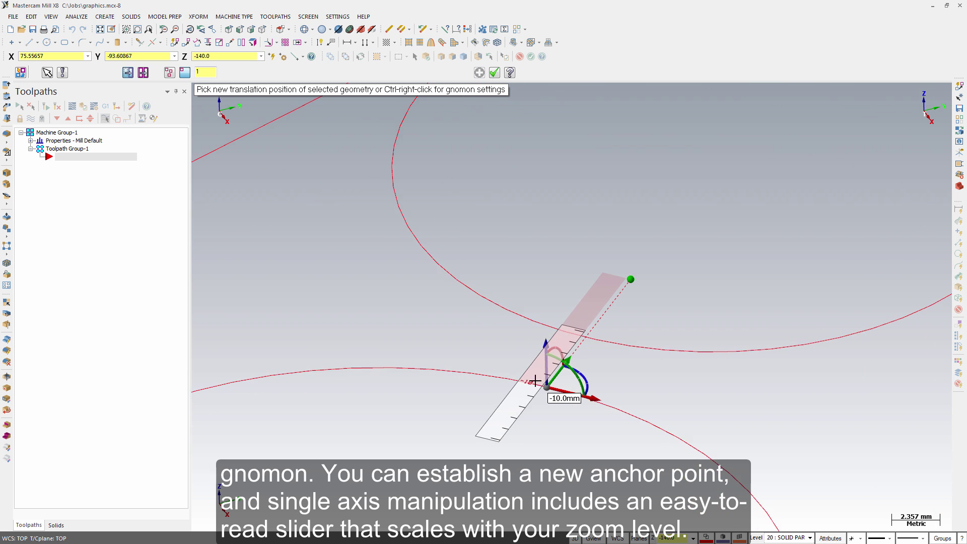
scroll(568, 353, up, 1)
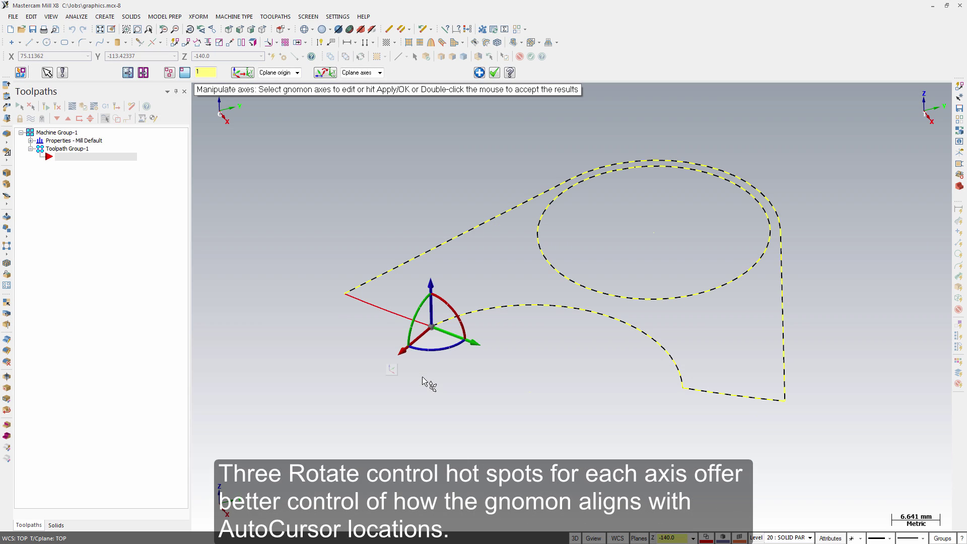
Rotate the gnomon about its axes, aiming it toward the contour corner.
click(417, 351)
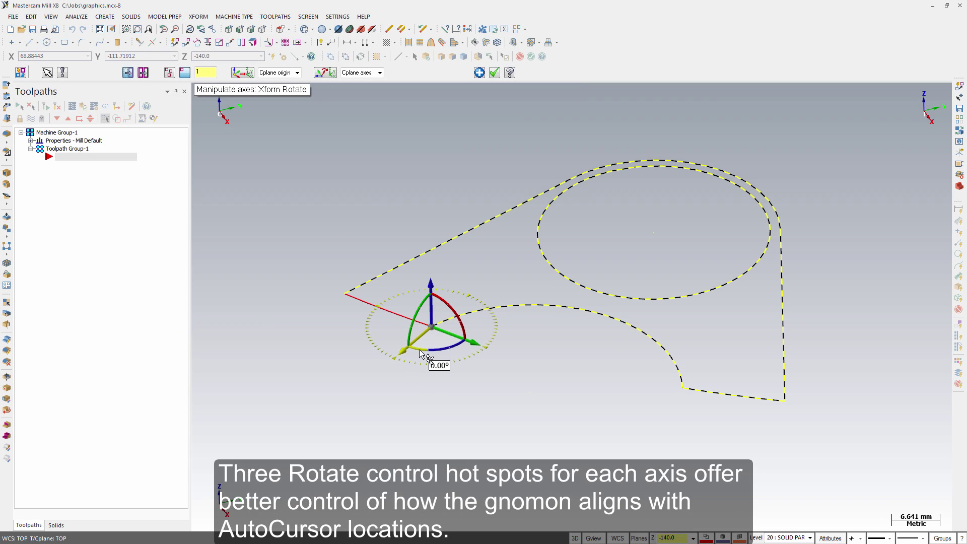
click(442, 351)
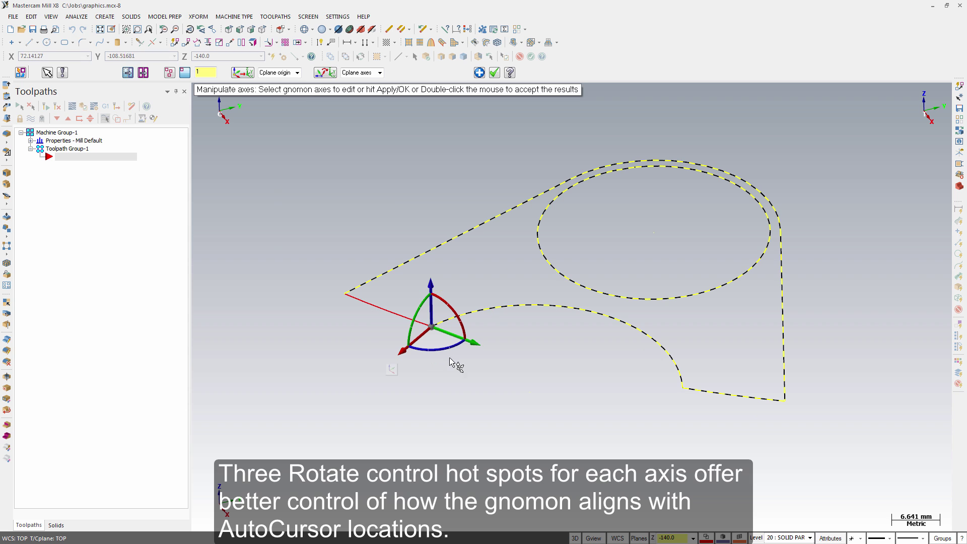
click(458, 347)
click(459, 346)
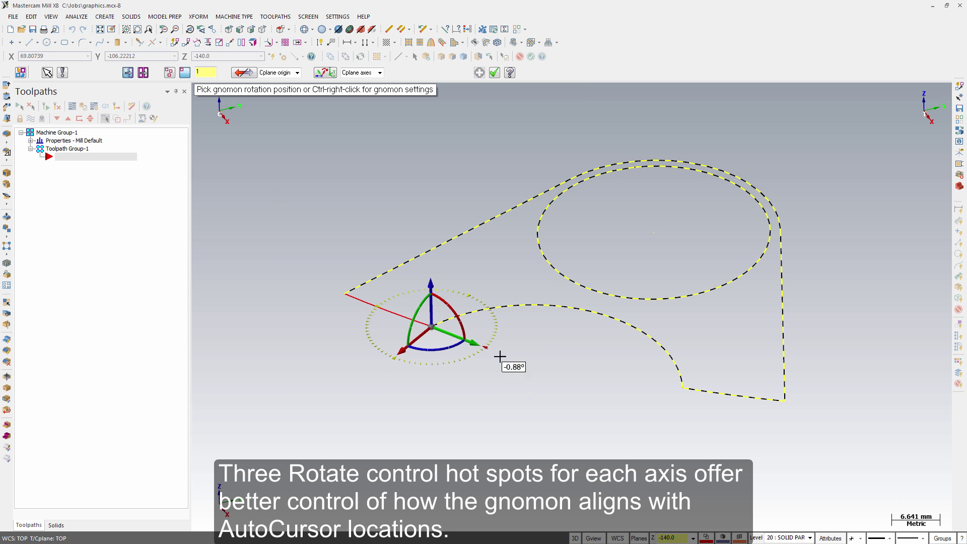
click(682, 390)
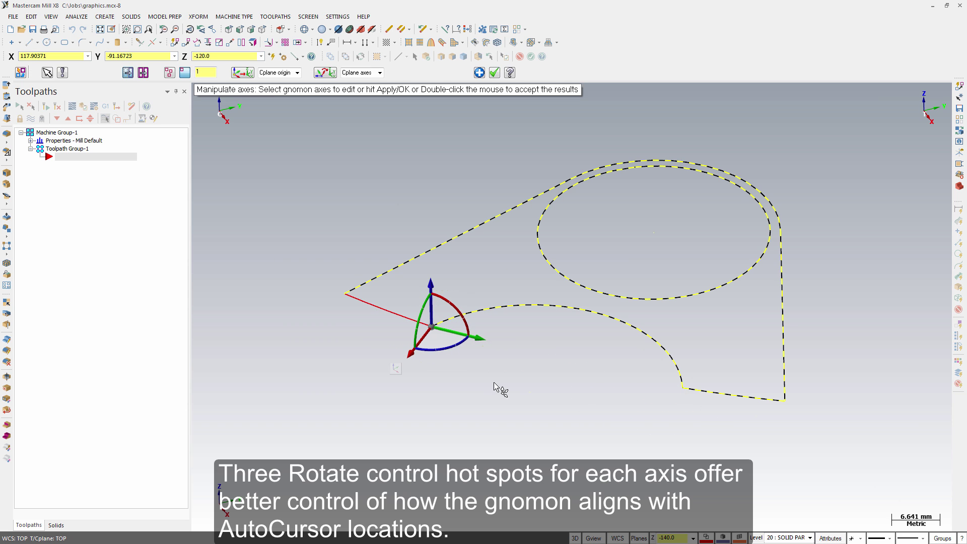
click(426, 353)
click(406, 358)
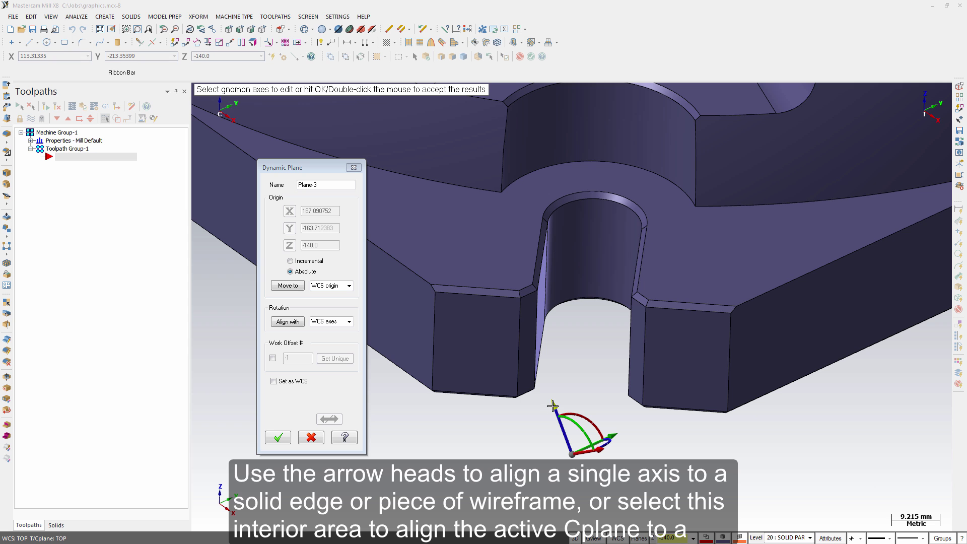
Align the Plane-3 gnomon to a flat face of the mold core.
click(553, 406)
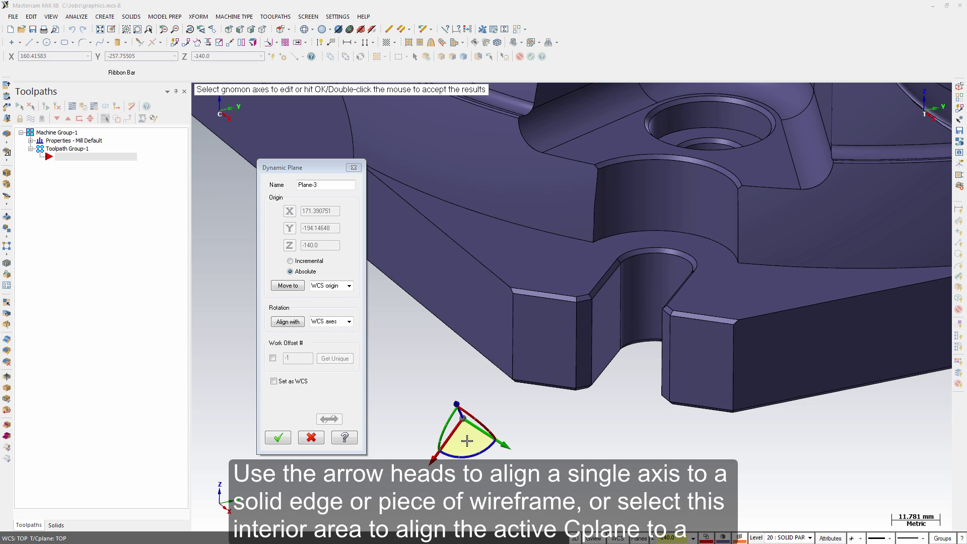
click(467, 442)
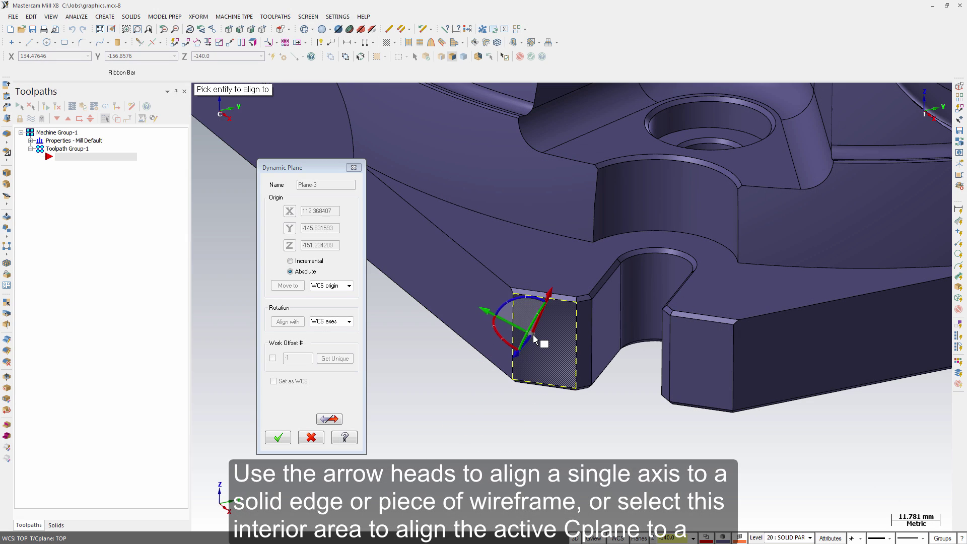